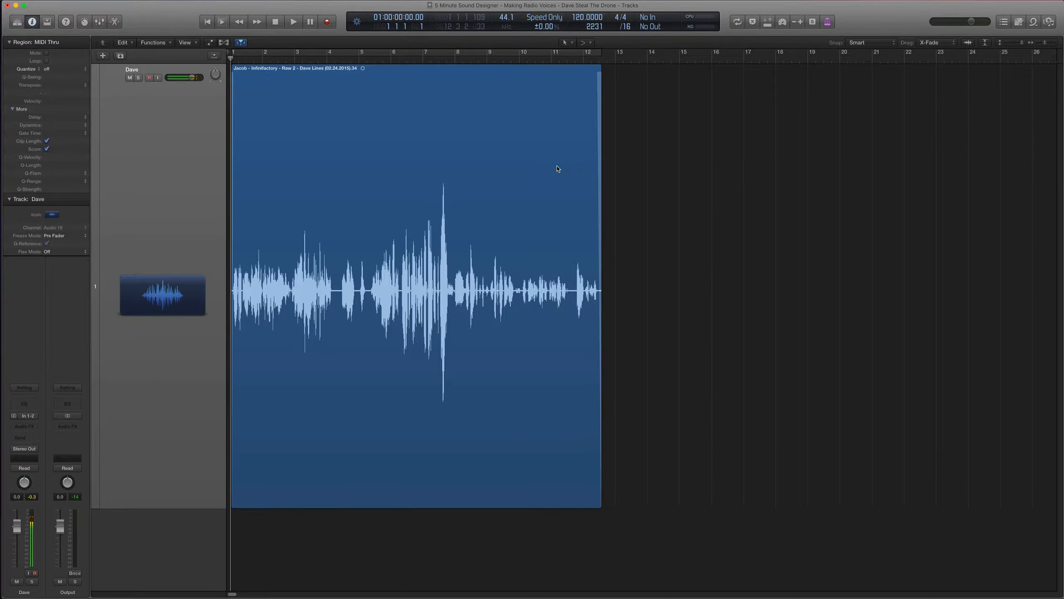
Step: Listen to the unprocessed voice recording through to its end and return the playhead to the start
key("space")
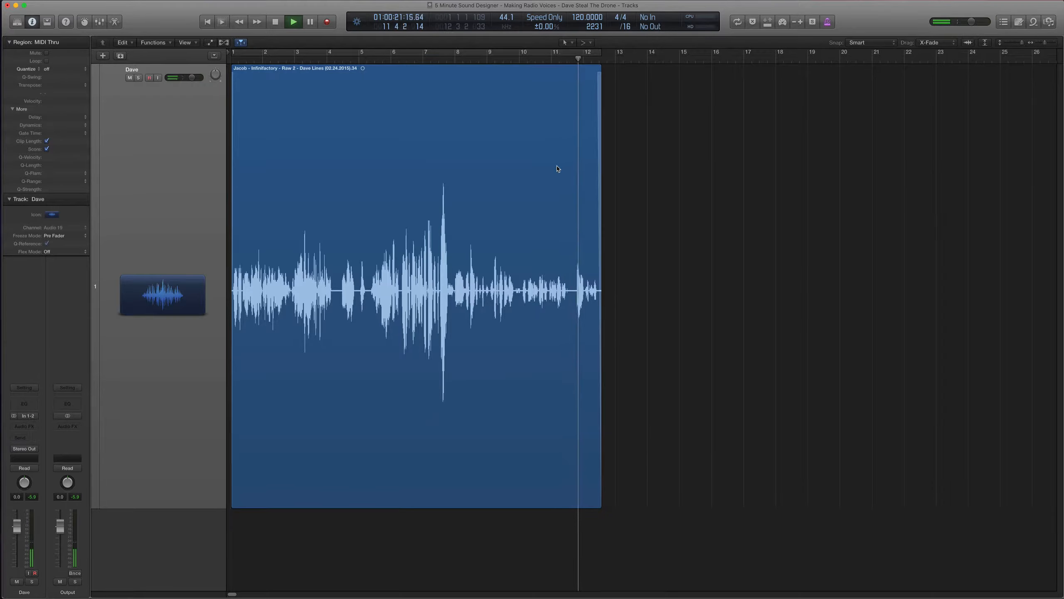
key("space")
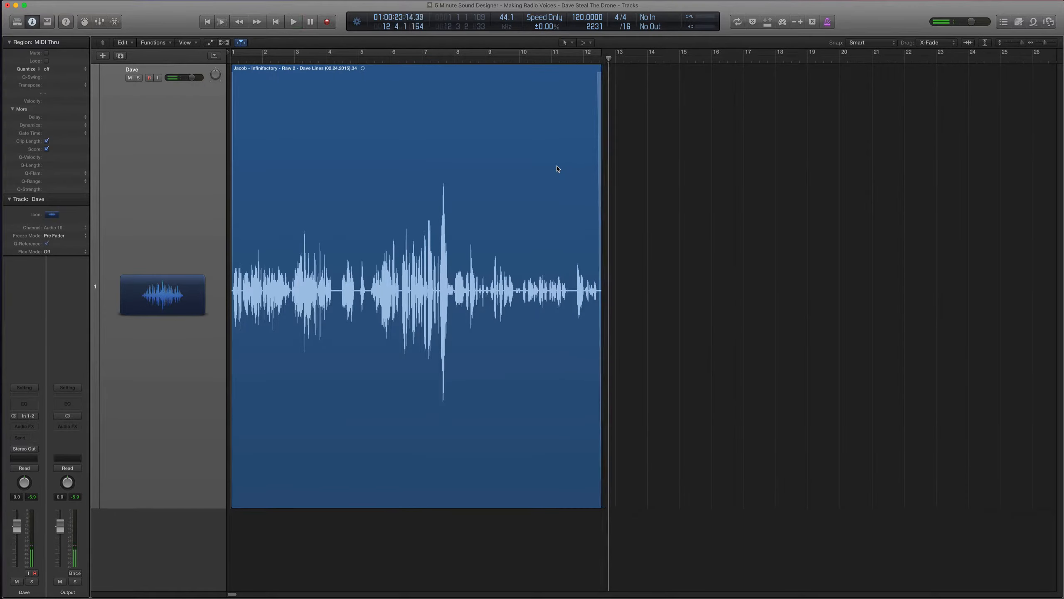
key("Return")
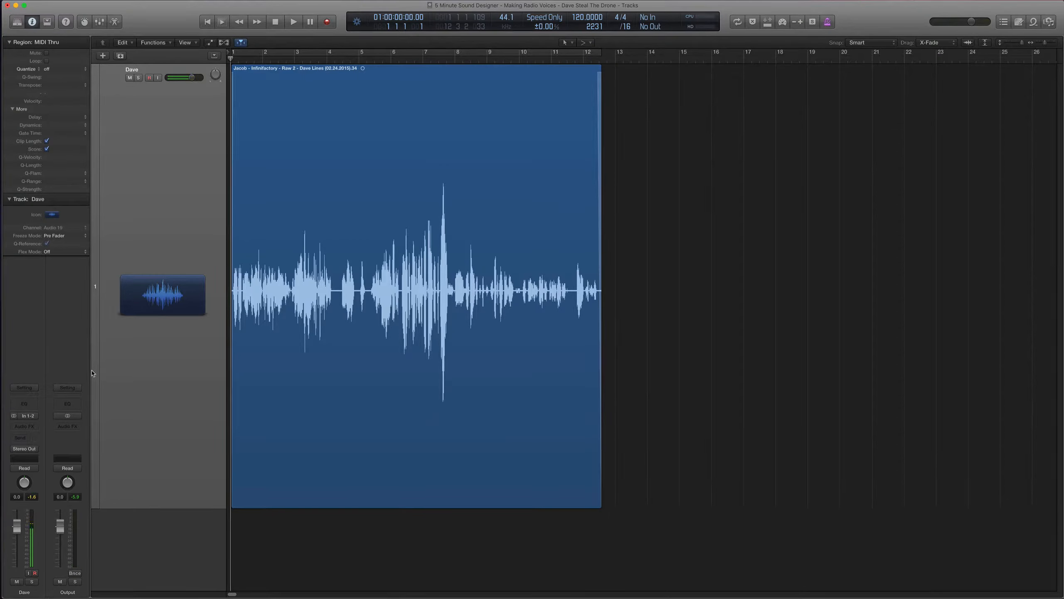
Step: Insert a Channel EQ on the voice track and enable its low-cut and high-cut filters, with the high cut at 5000 Hz
left_click(25, 404)
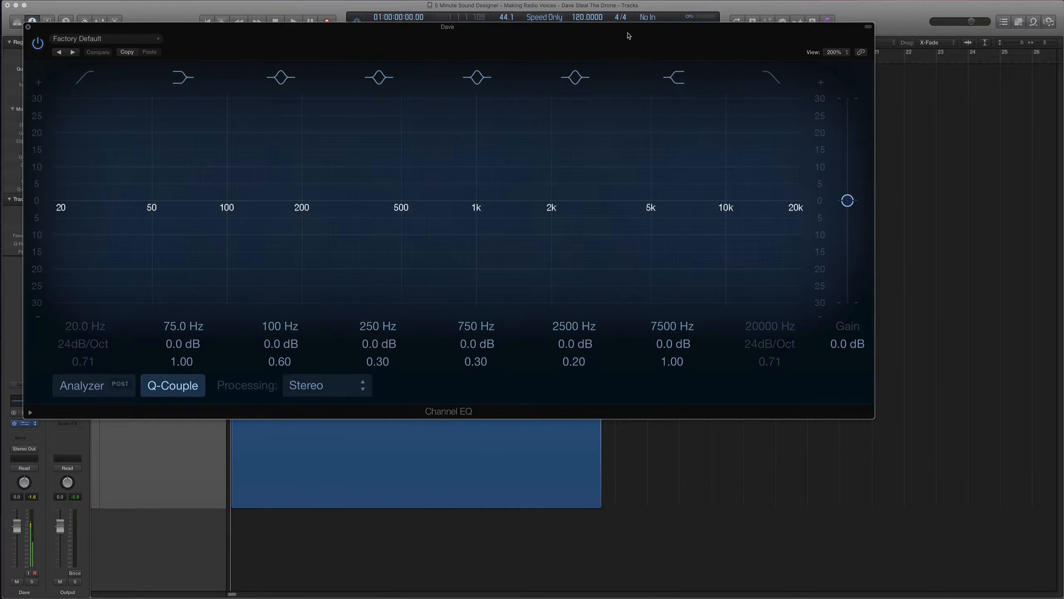
left_click_drag(628, 34, 739, 58)
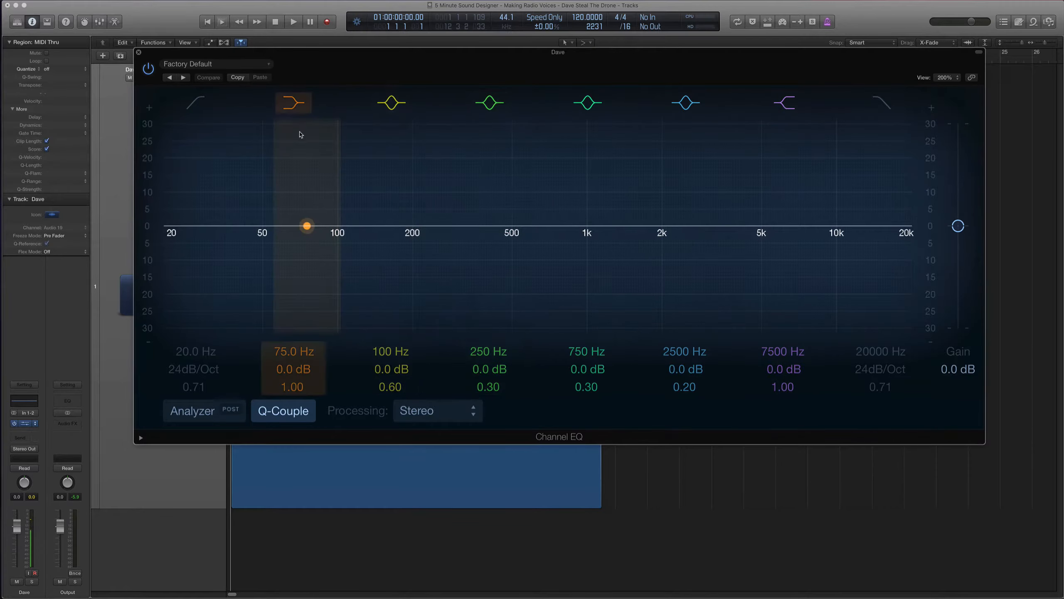
left_click(195, 102)
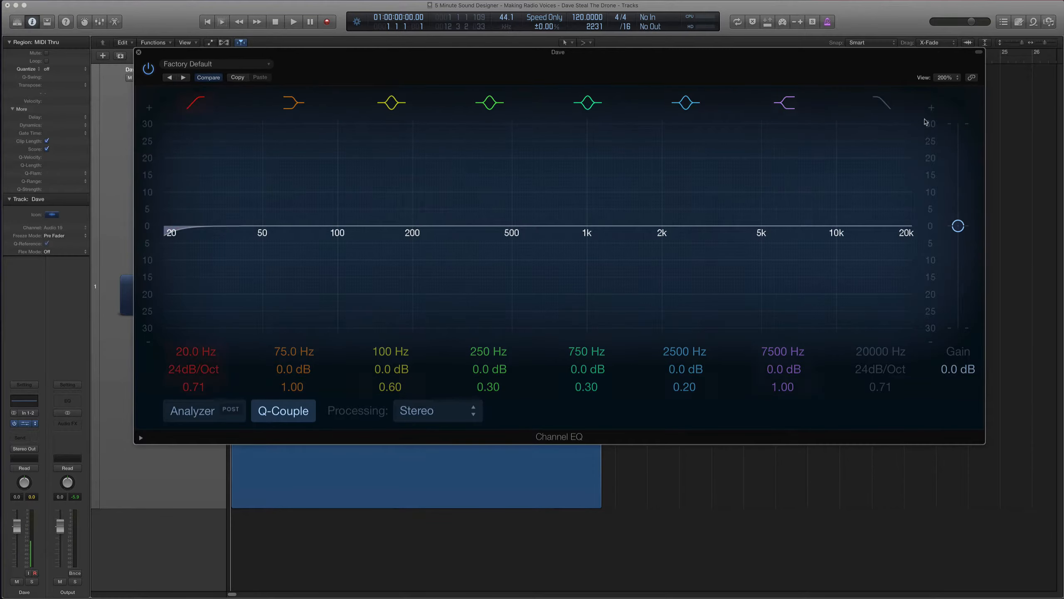
left_click(882, 102)
left_click_drag(906, 230, 759, 235)
Step: Set the EQ's low-cut frequency to 108 Hz and its high-cut frequency to 2750 Hz
double_click(201, 359)
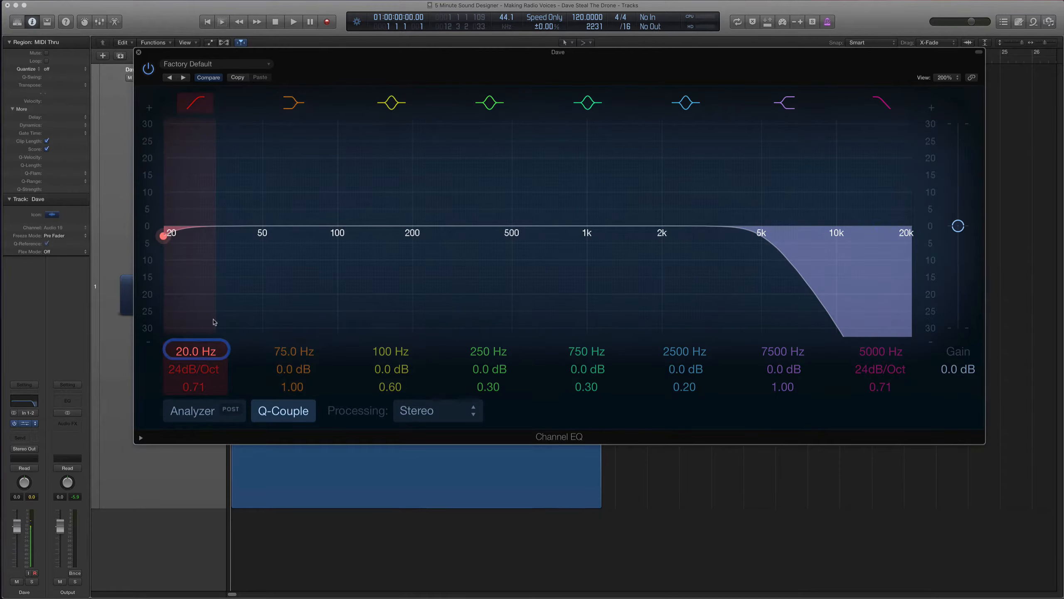
left_click_drag(213, 347, 213, 315)
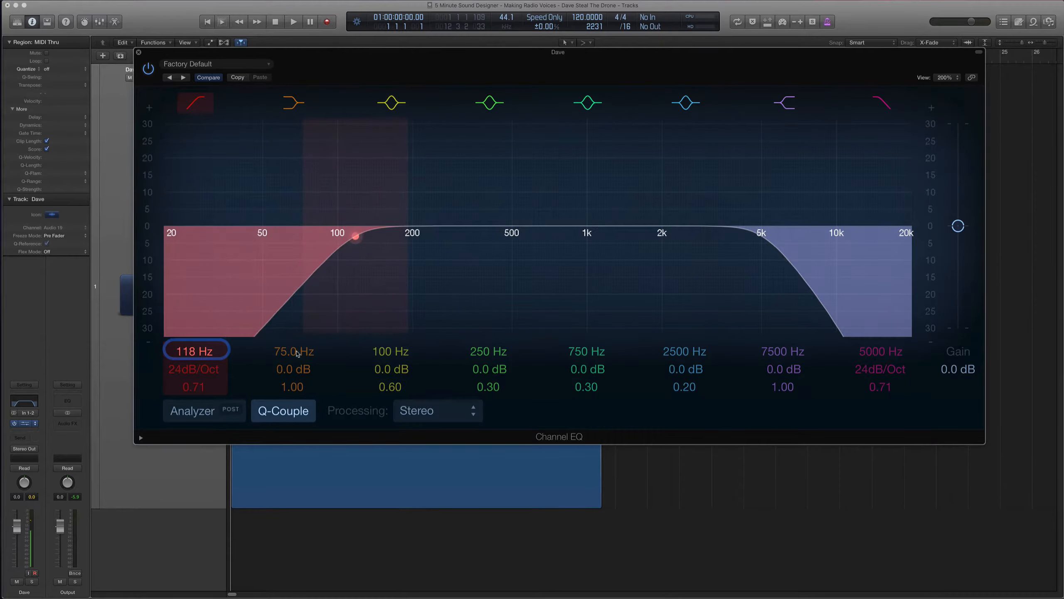
left_click_drag(876, 352, 877, 361)
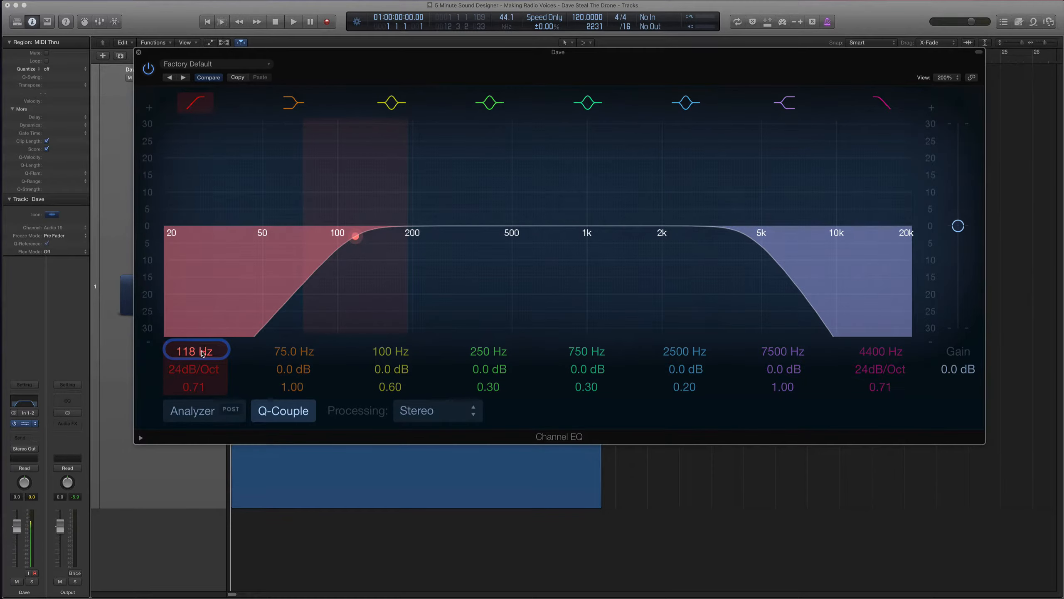
left_click_drag(203, 353, 202, 359)
left_click_drag(877, 352, 877, 367)
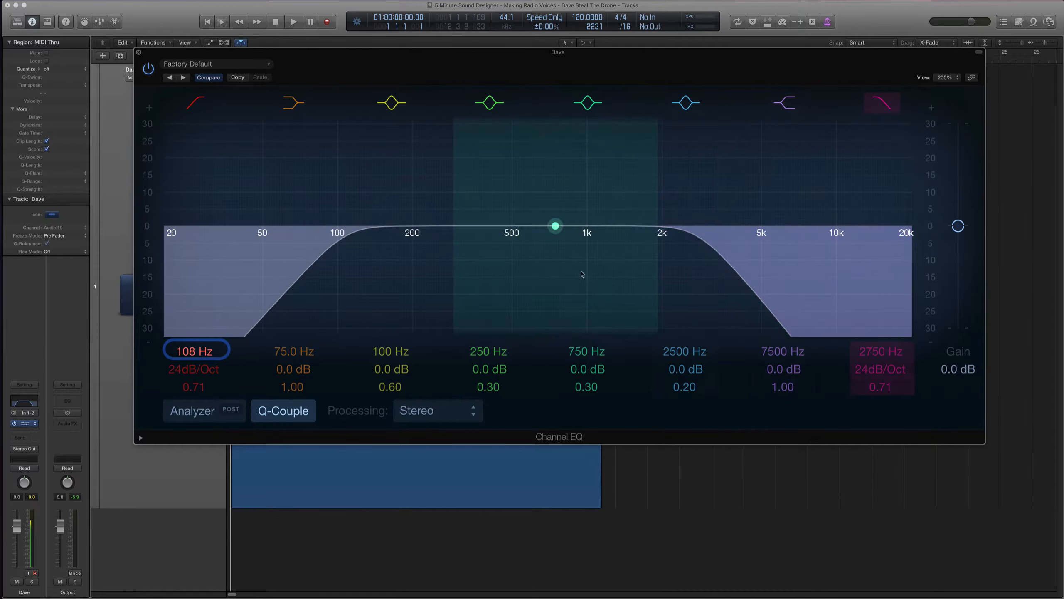
Step: Boost the EQ's 750 Hz mid band into a peak at 680 Hz with +13.5 dB gain and a Q of 0.51
left_click_drag(523, 270, 557, 185)
left_click_drag(605, 268, 605, 267)
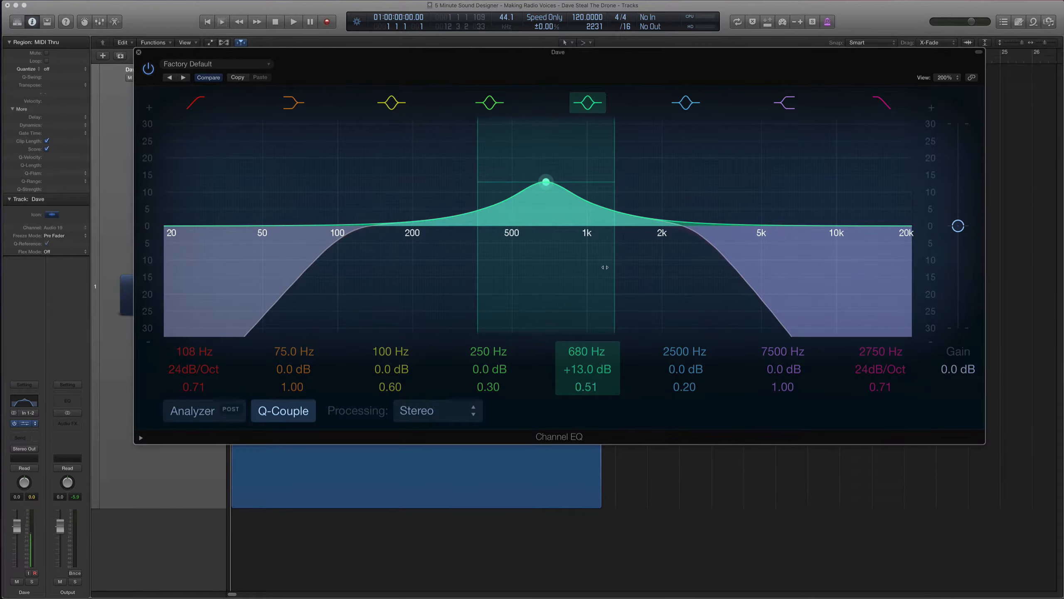
left_click_drag(552, 185, 552, 183)
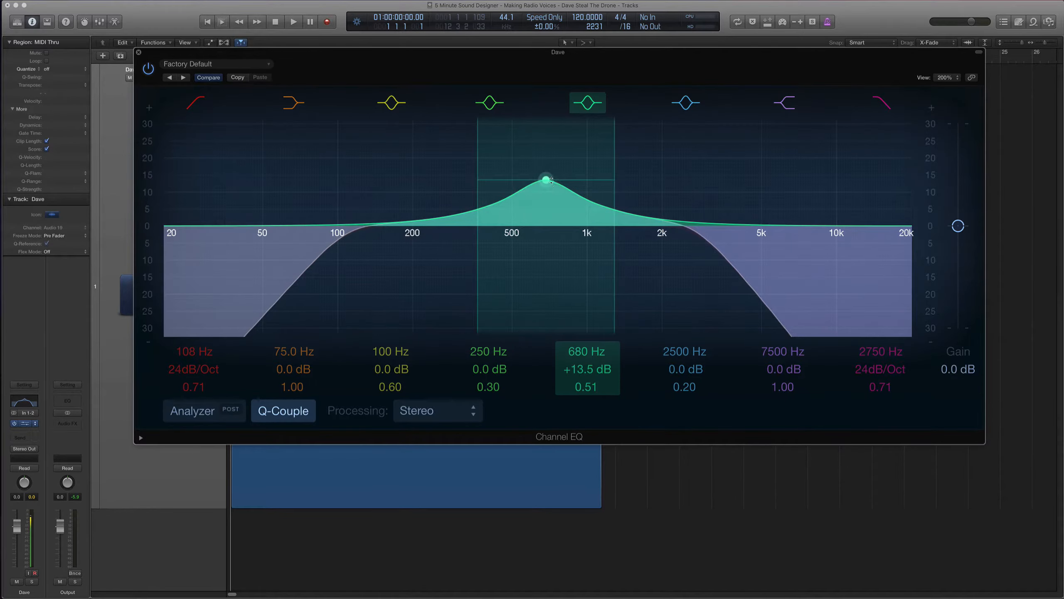
Step: Play the voice while repeatedly bypassing and re-enabling the EQ to compare the original and filtered sound
left_click_drag(490, 57, 607, 138)
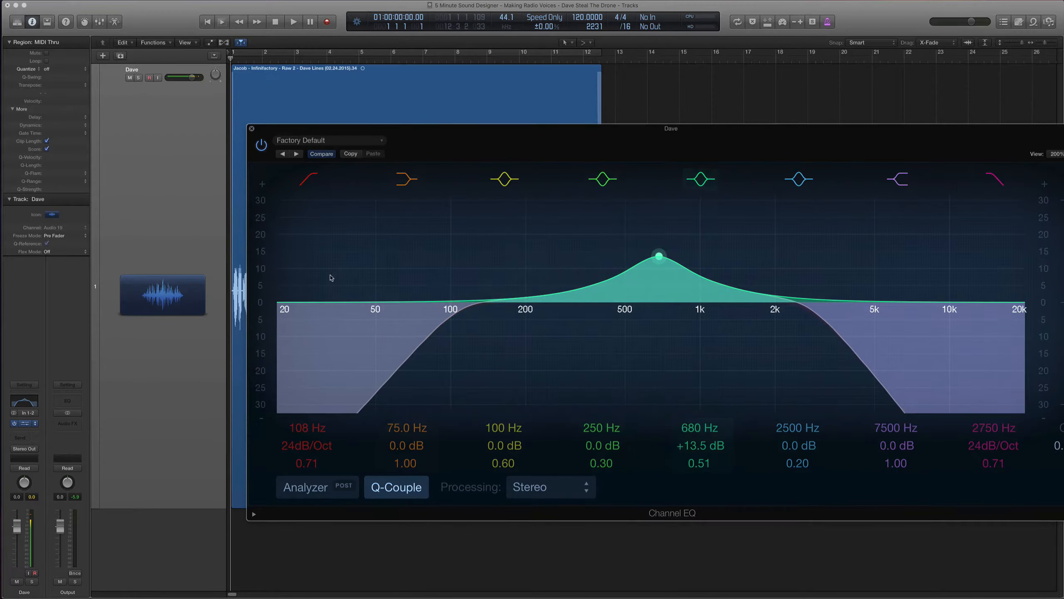
key("space")
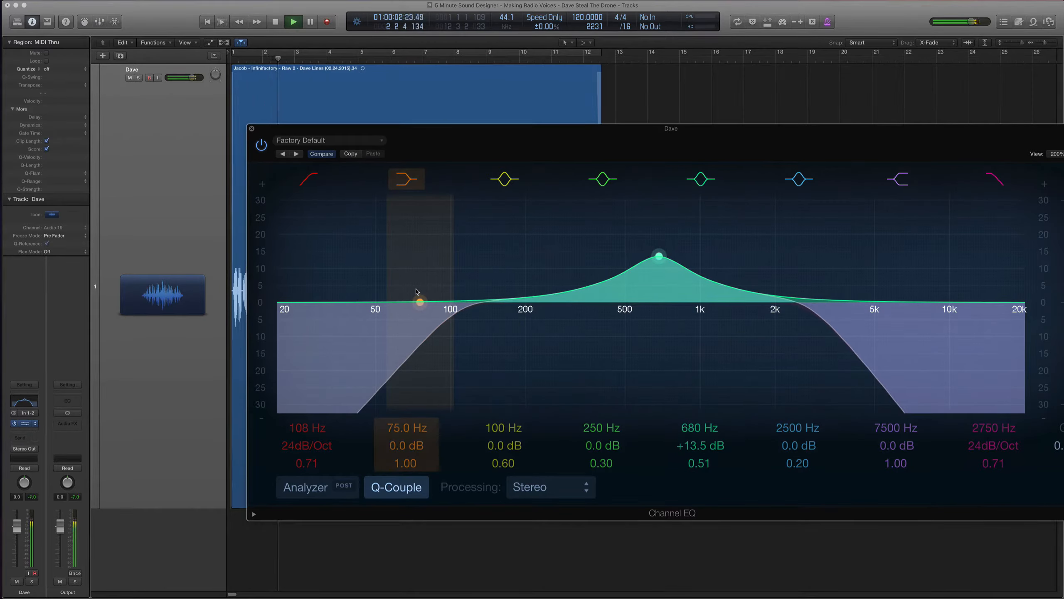
left_click(259, 146)
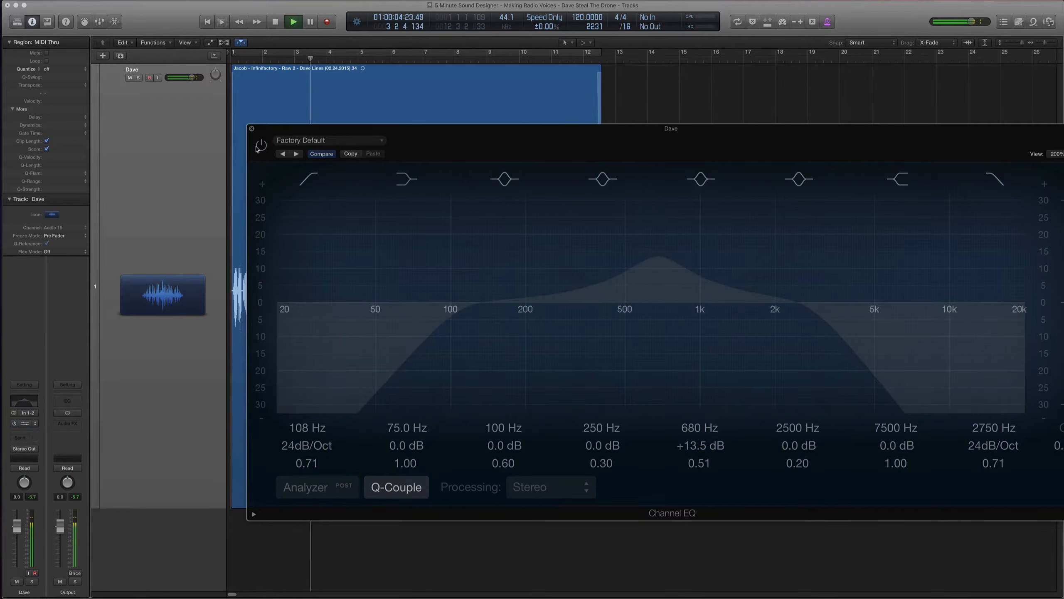
left_click(257, 147)
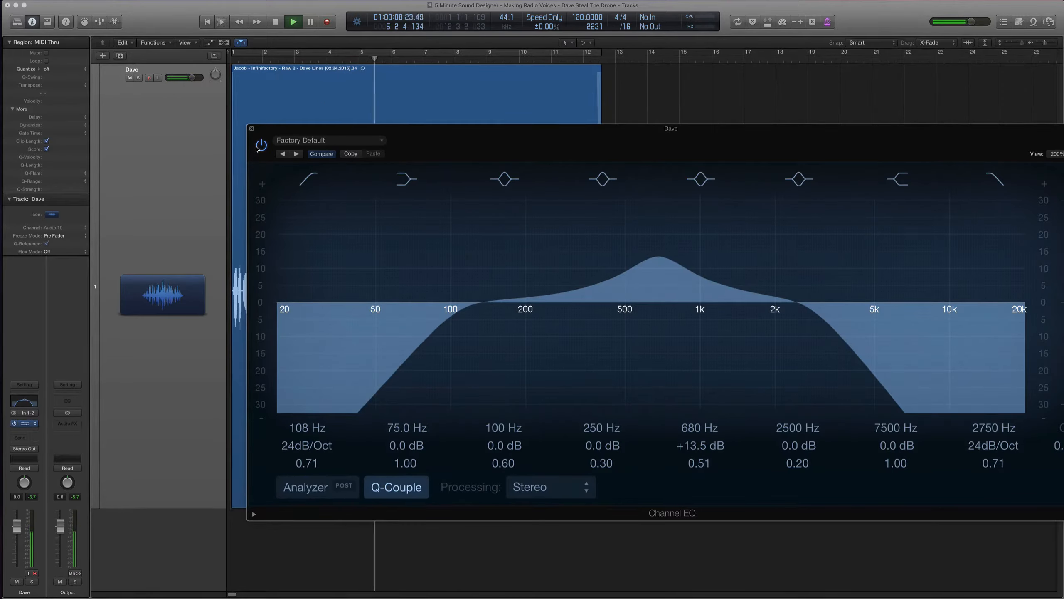
left_click(258, 146)
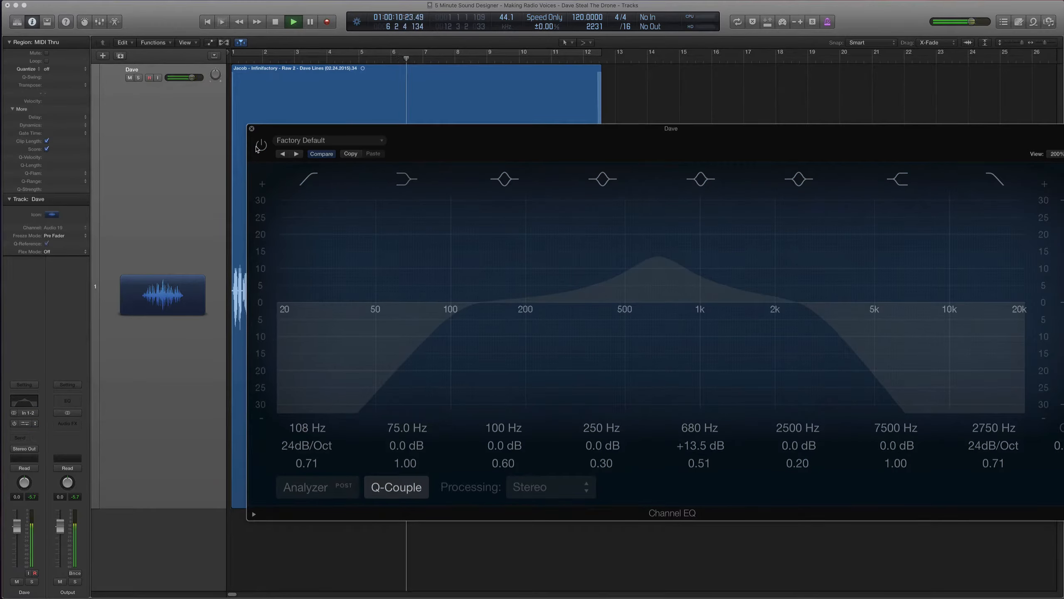
left_click(259, 146)
left_click(258, 146)
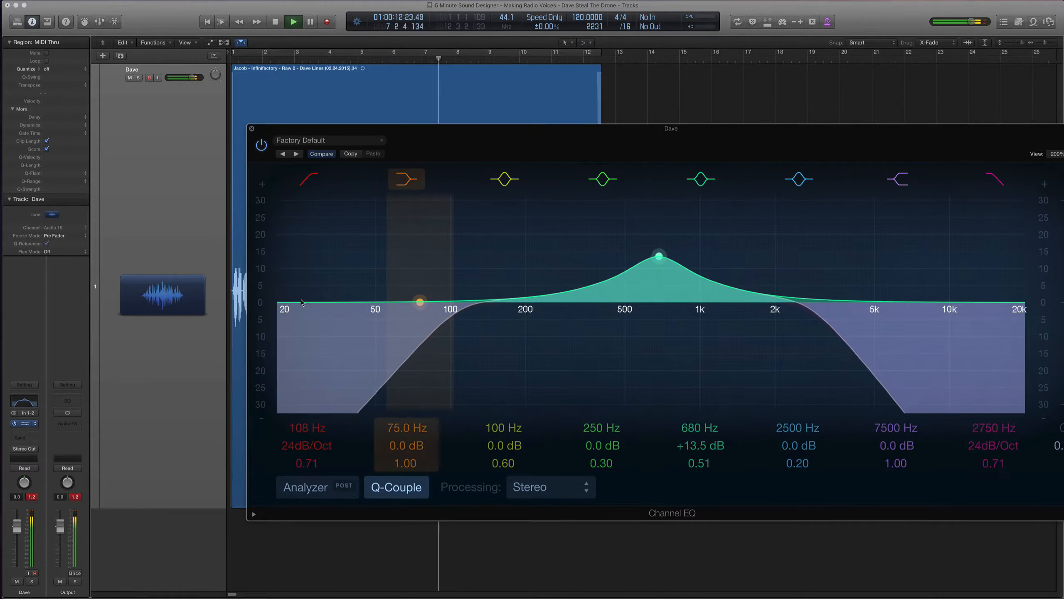
key("space")
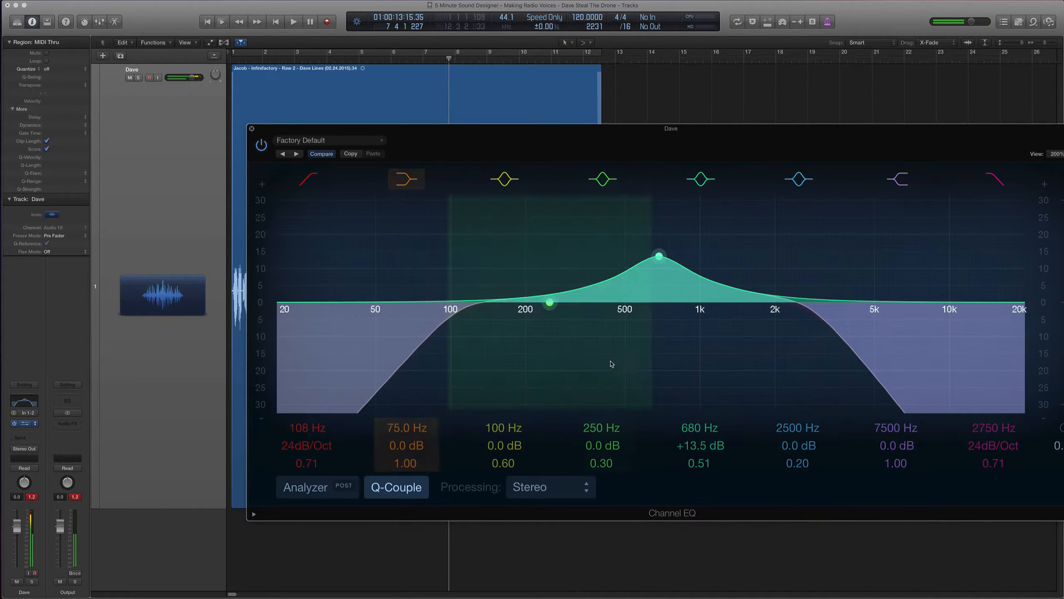
Step: Shift the EQ's mid-band peak to 640 Hz at +12.5 dB and close the Channel EQ
left_click_drag(654, 257, 647, 262)
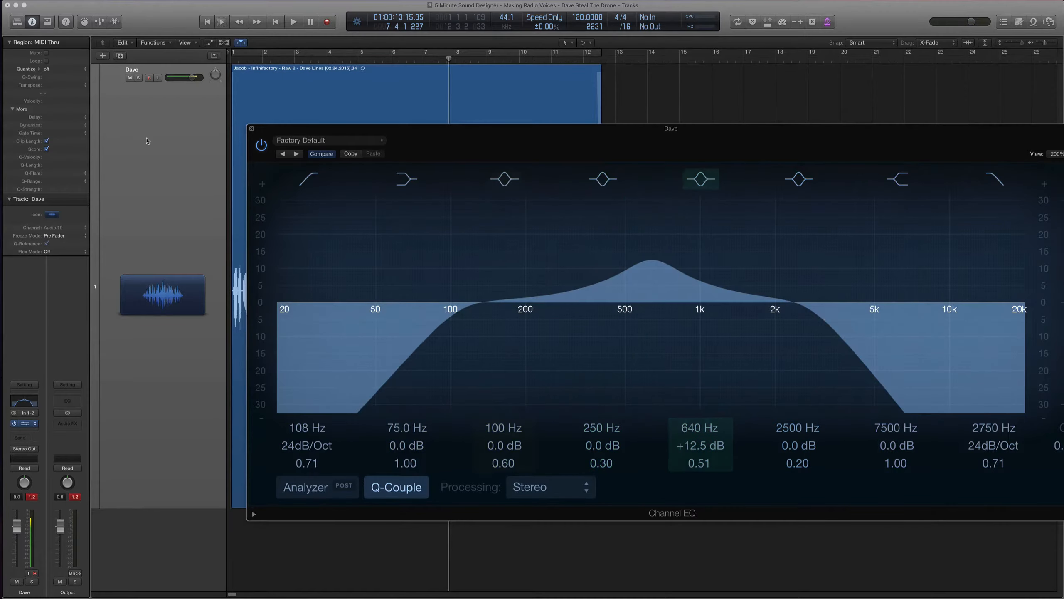
left_click(252, 129)
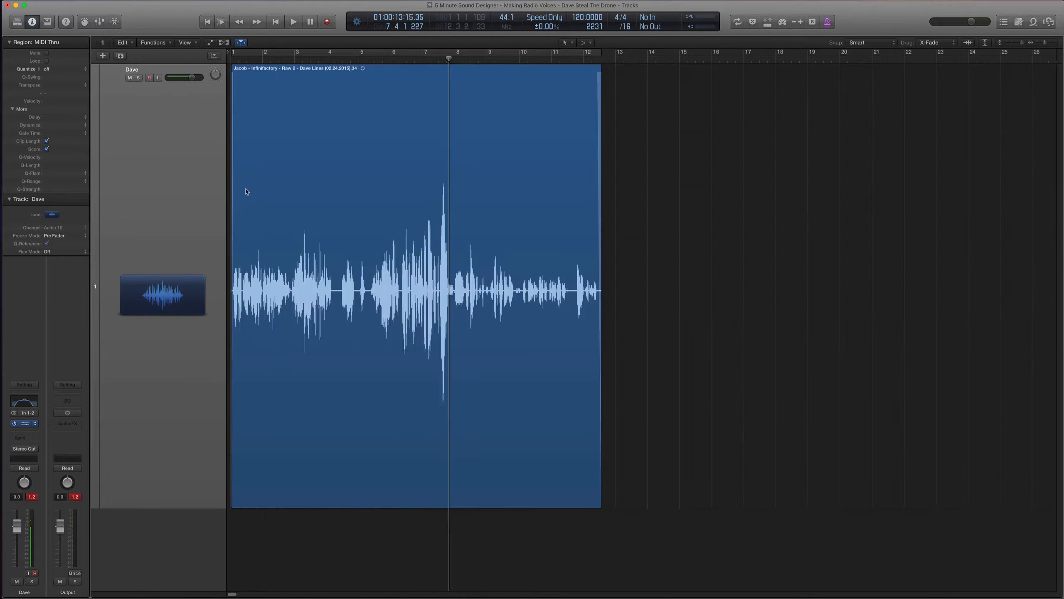
Step: Insert a stereo Clip Distortion effect after the EQ on the voice track and move its window over the waveform
left_click(31, 430)
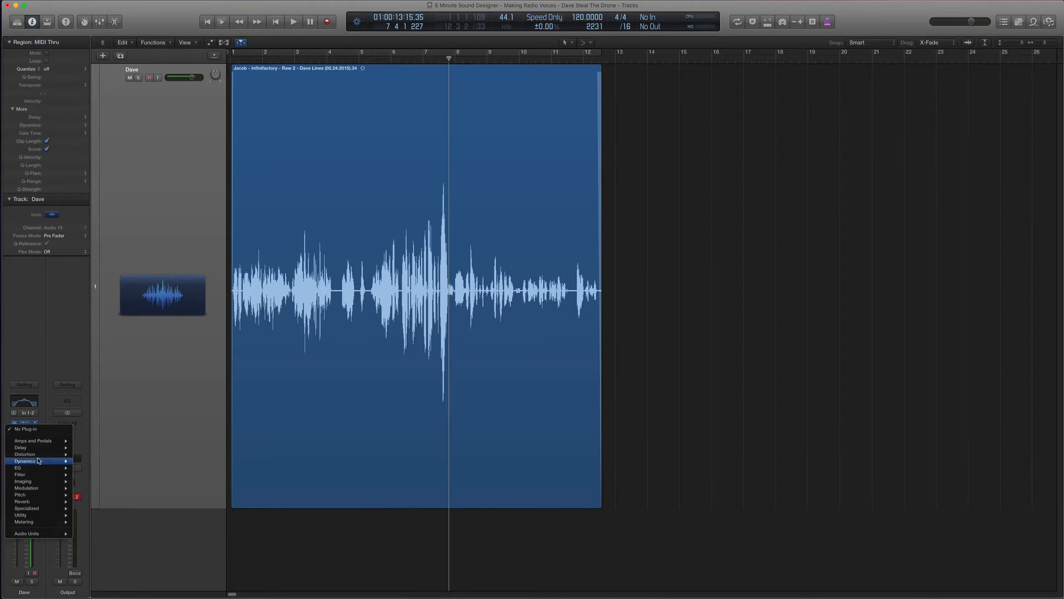
mouse_move(43, 458)
mouse_move(89, 461)
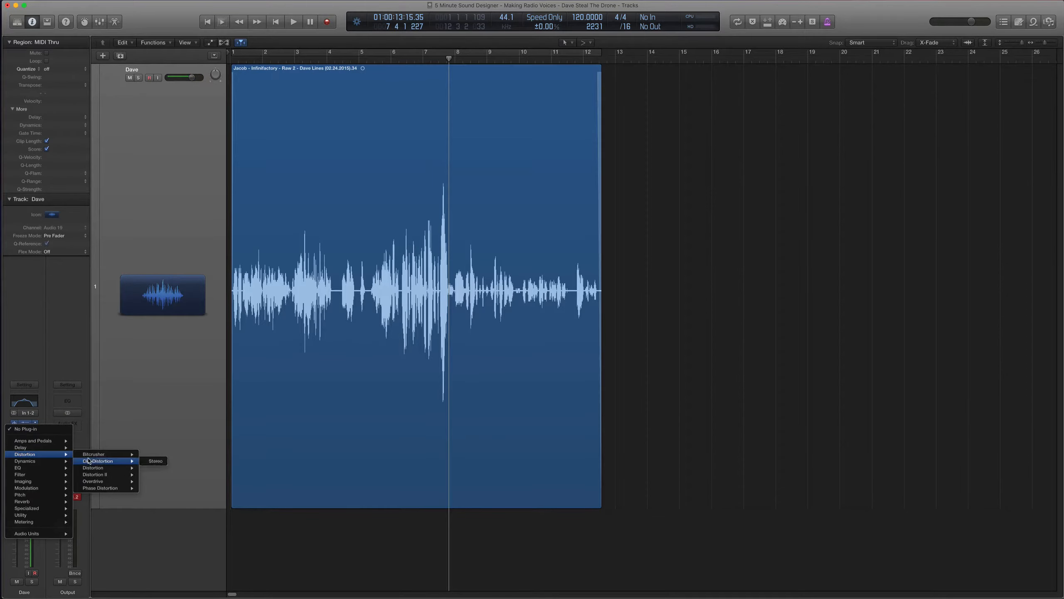
mouse_move(126, 468)
left_click(155, 461)
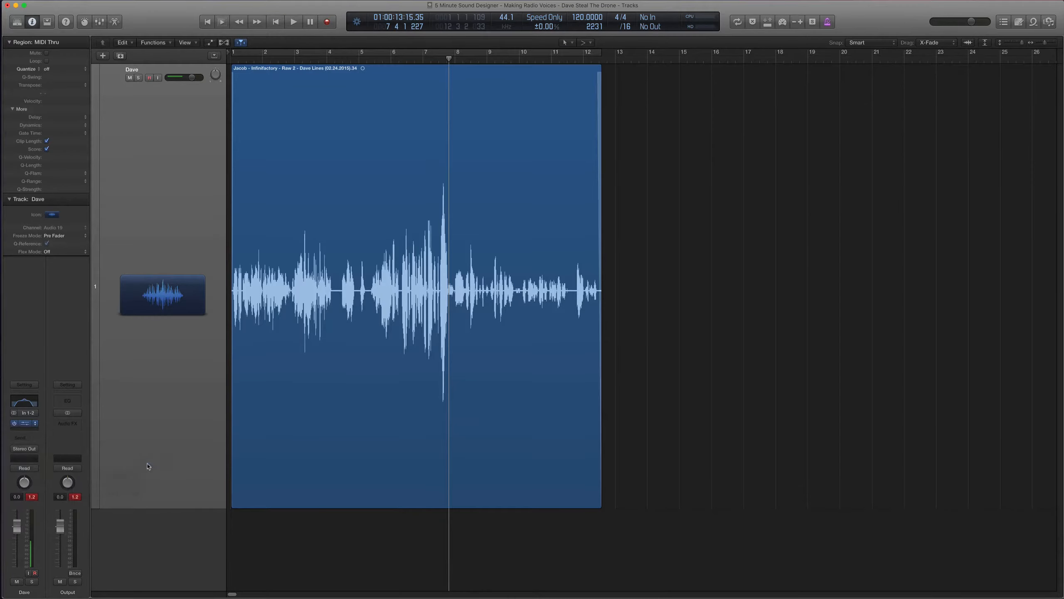
left_click_drag(209, 29, 449, 124)
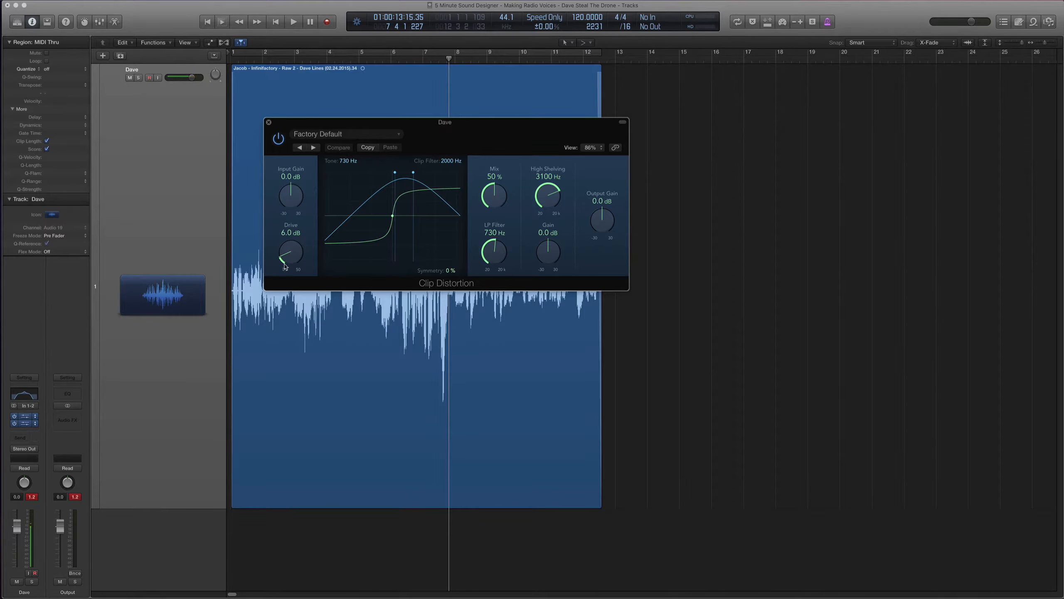
Step: Set the Clip Distortion's Mix to 100 %, LP Filter to 1200 Hz and Drive to 6.0 dB
left_click_drag(287, 260, 290, 239)
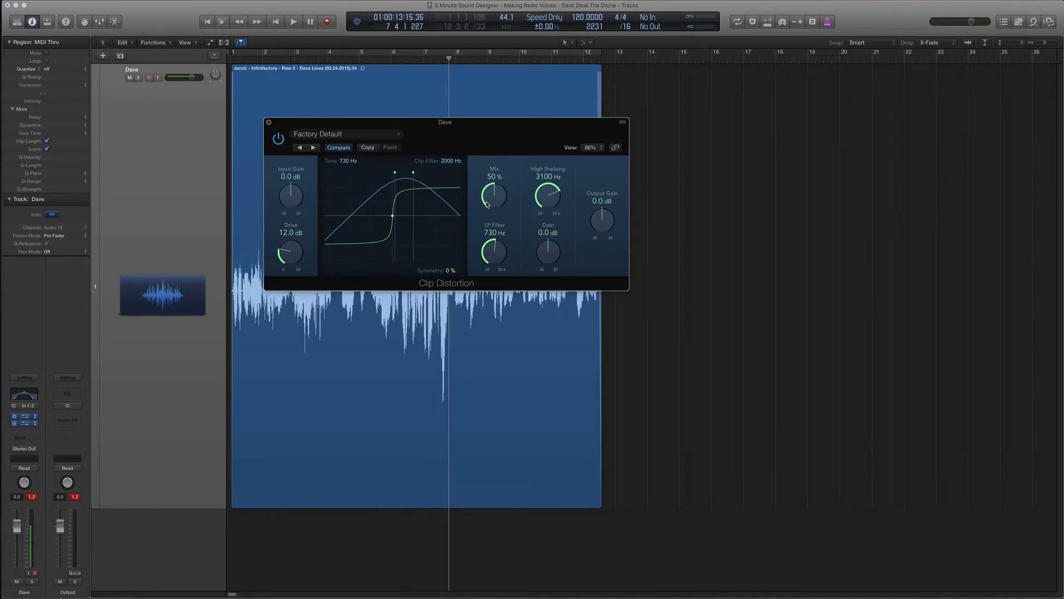
left_click_drag(487, 204, 484, 87)
mouse_move(492, 252)
left_mouse_down()
mouse_move(493, 264)
mouse_move(488, 229)
mouse_move(488, 268)
mouse_move(486, 213)
mouse_move(484, 242)
left_mouse_up()
left_click_drag(295, 255, 296, 258)
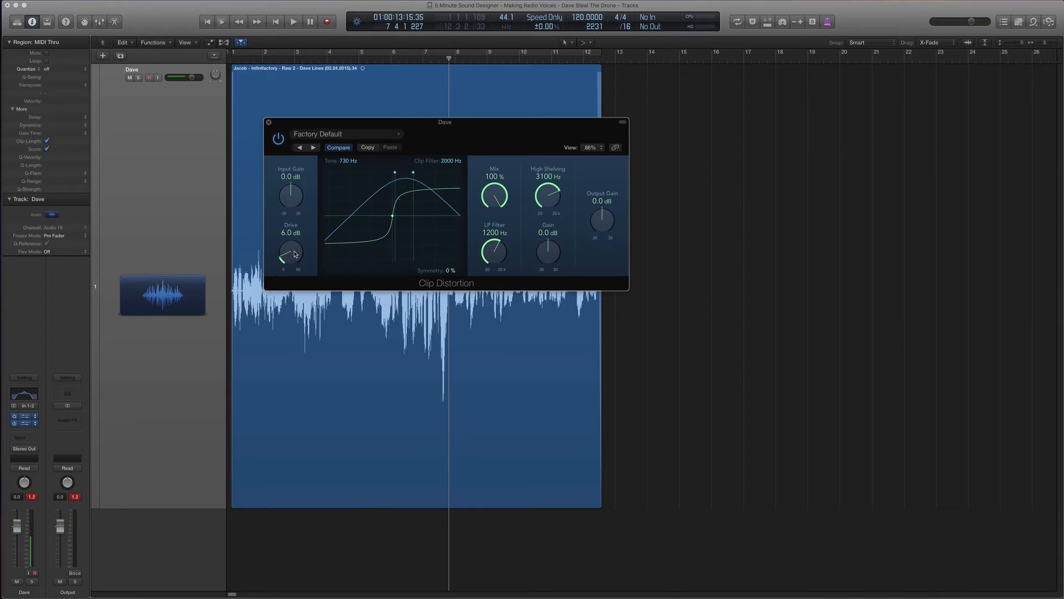
Step: While playing the voice from the start, set the distortion's LP Filter to 20000 Hz and Drive to 10.5 dB
key("Return")
key("space")
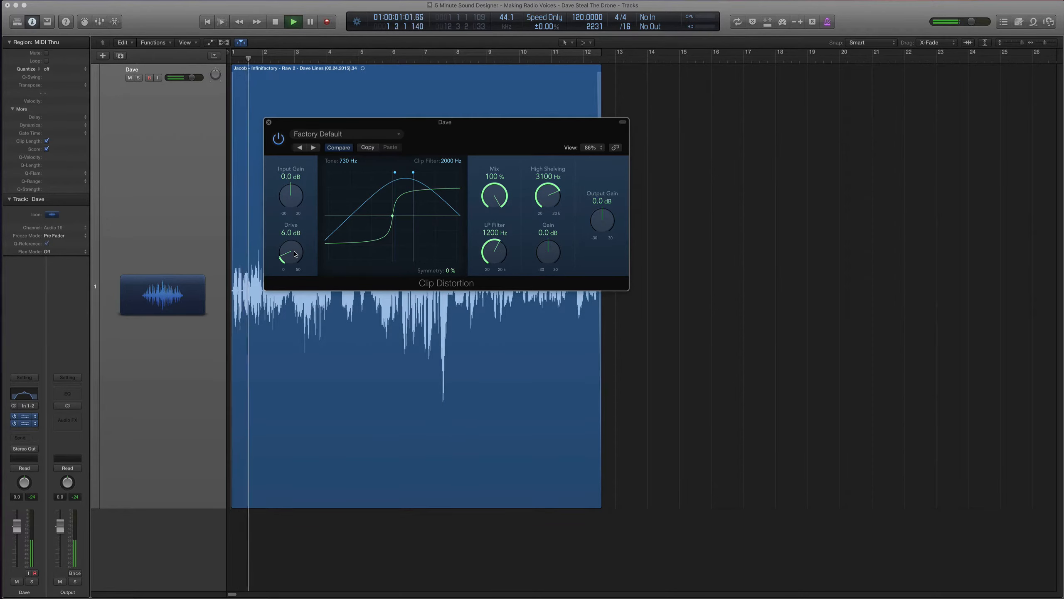
left_click_drag(295, 254, 298, 229)
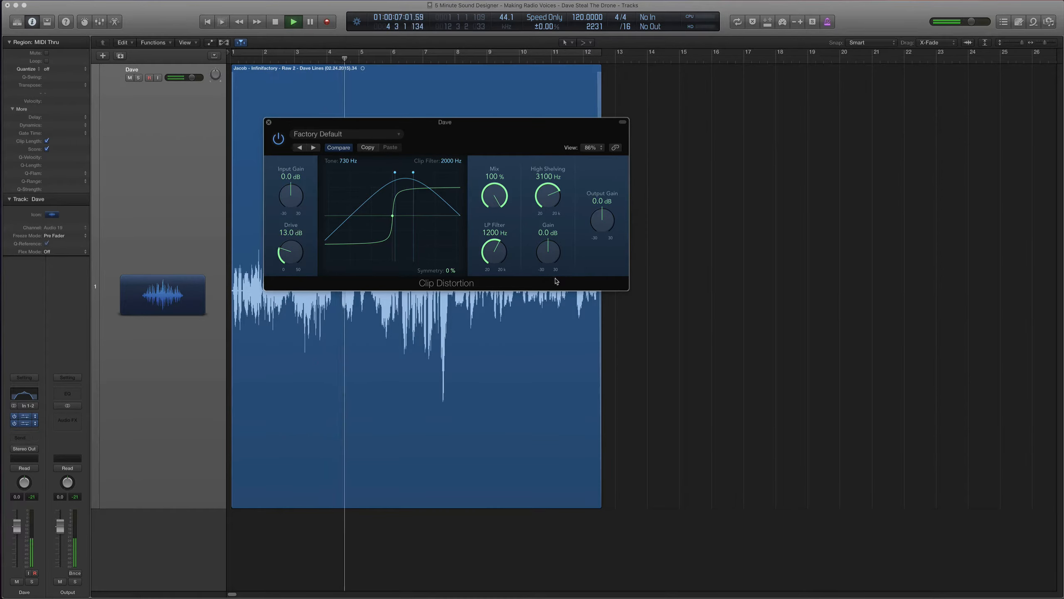
left_click_drag(495, 252, 497, 180)
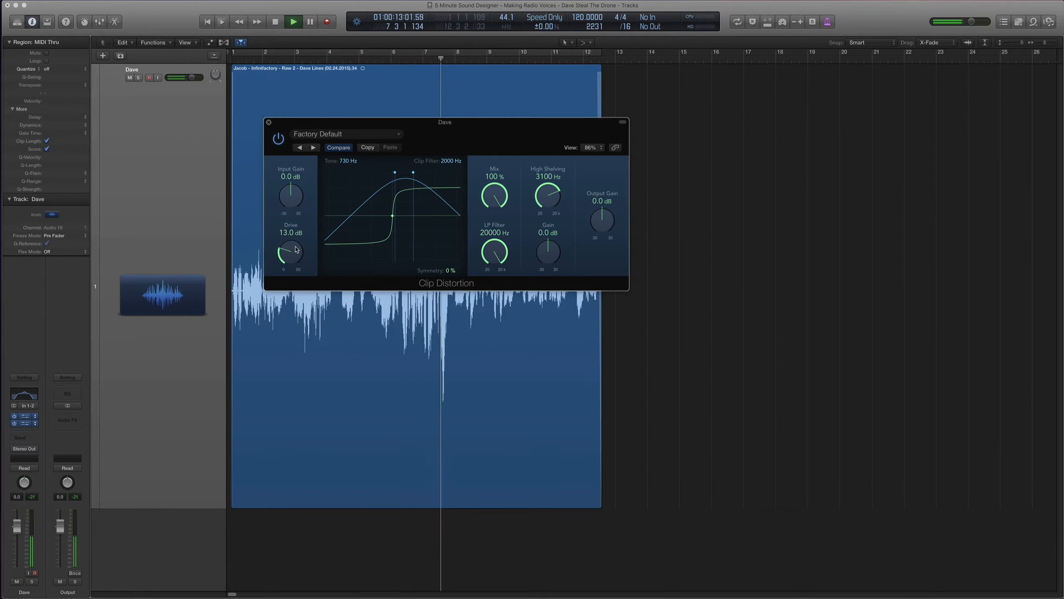
left_click_drag(296, 249, 290, 256)
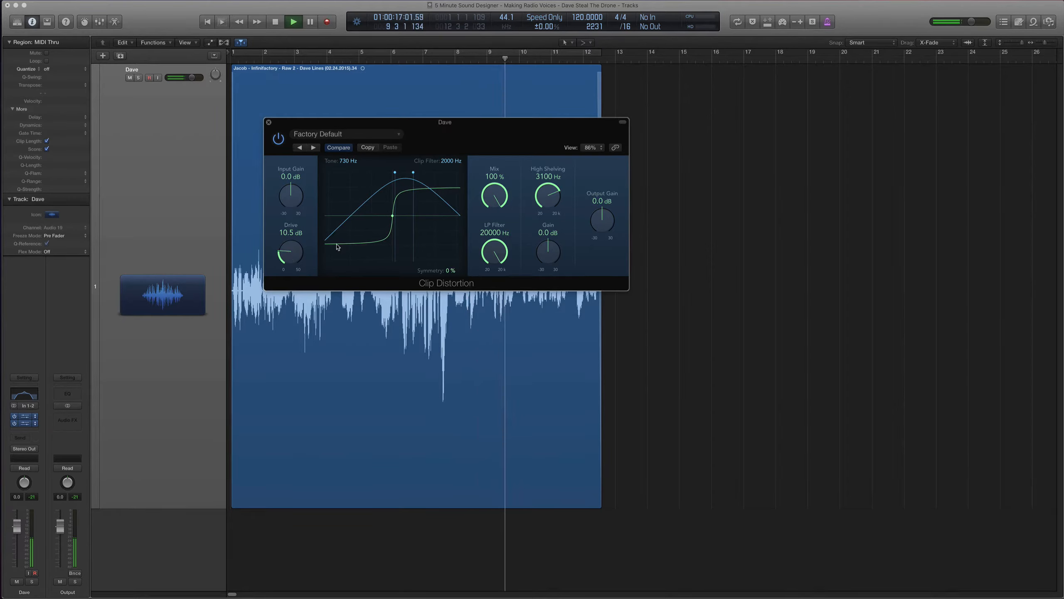
key("space")
key("Return")
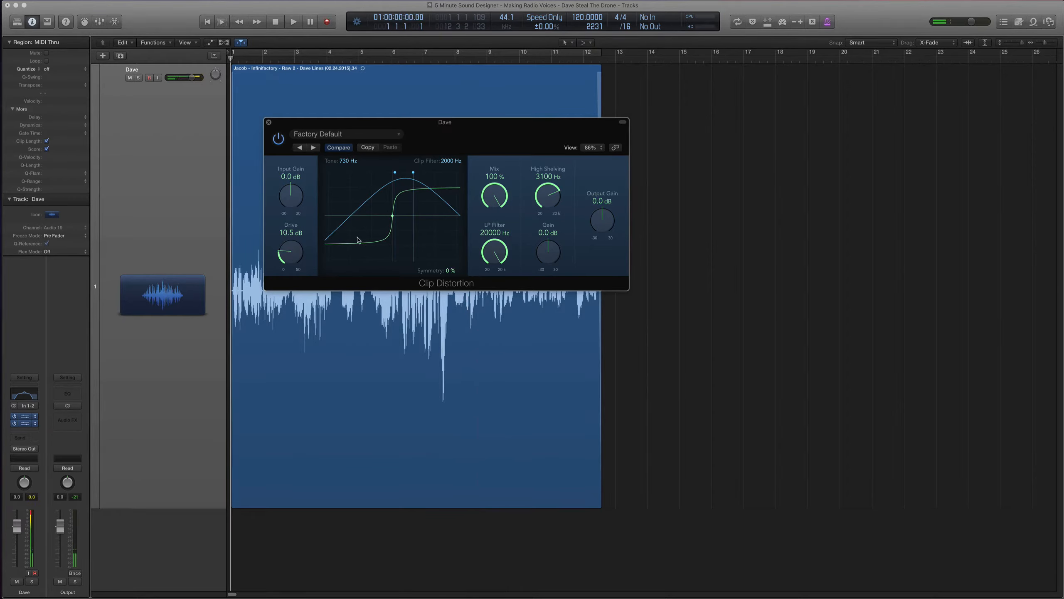
Step: Try the distortion with Drive at 12.5 dB and LP Filter at 20 Hz, listening to a short passage
left_click_drag(292, 256, 291, 253)
left_click_drag(508, 262, 483, 215)
left_click_drag(493, 262, 521, 487)
key("space")
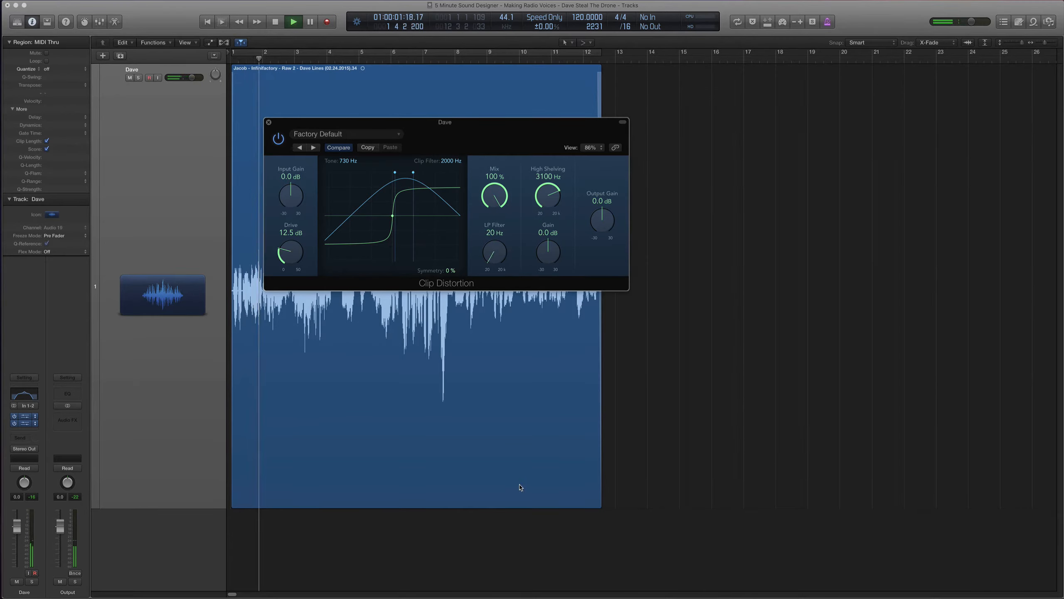
key("space")
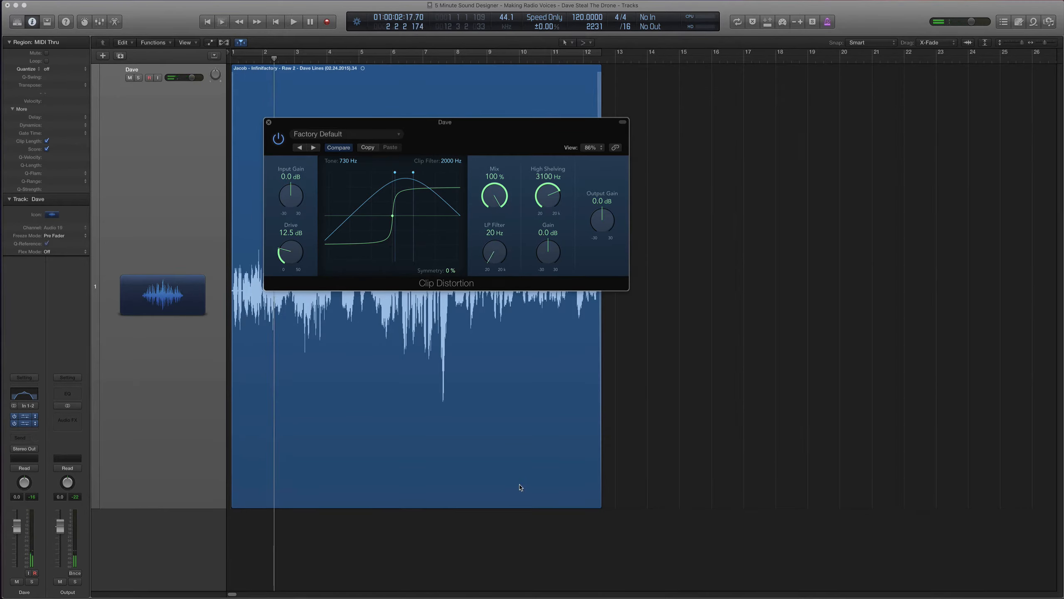
Step: Set the LP Filter to 20000 Hz and Drive to 16.0 dB, auditioning the distorted voice
left_click(493, 258, "alt")
key("space")
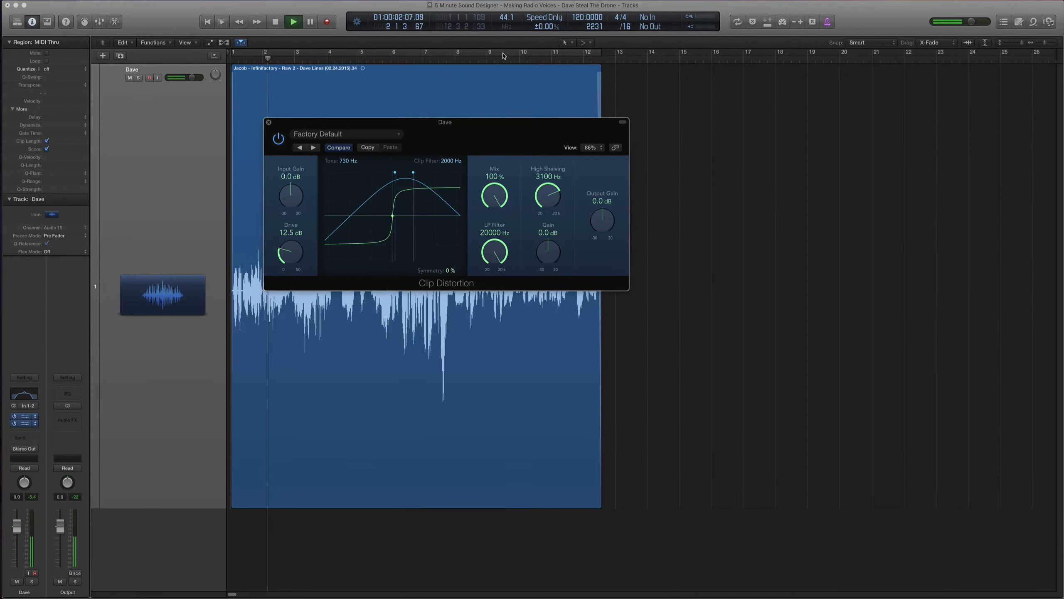
key("space")
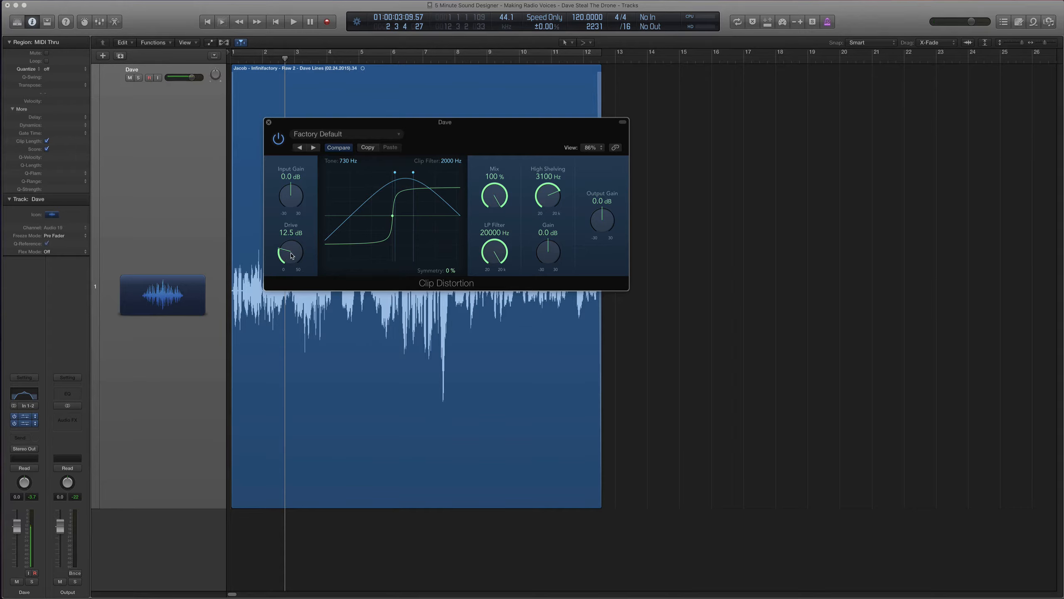
mouse_move(292, 256)
left_mouse_down()
mouse_move(297, 206)
mouse_move(286, 265)
left_mouse_up()
key("space")
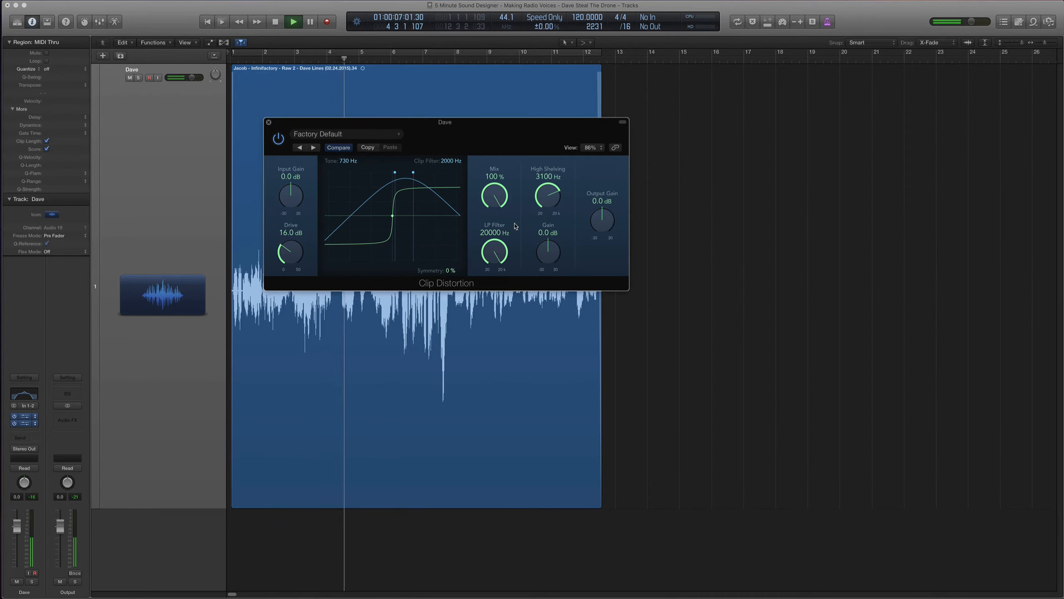
key("space")
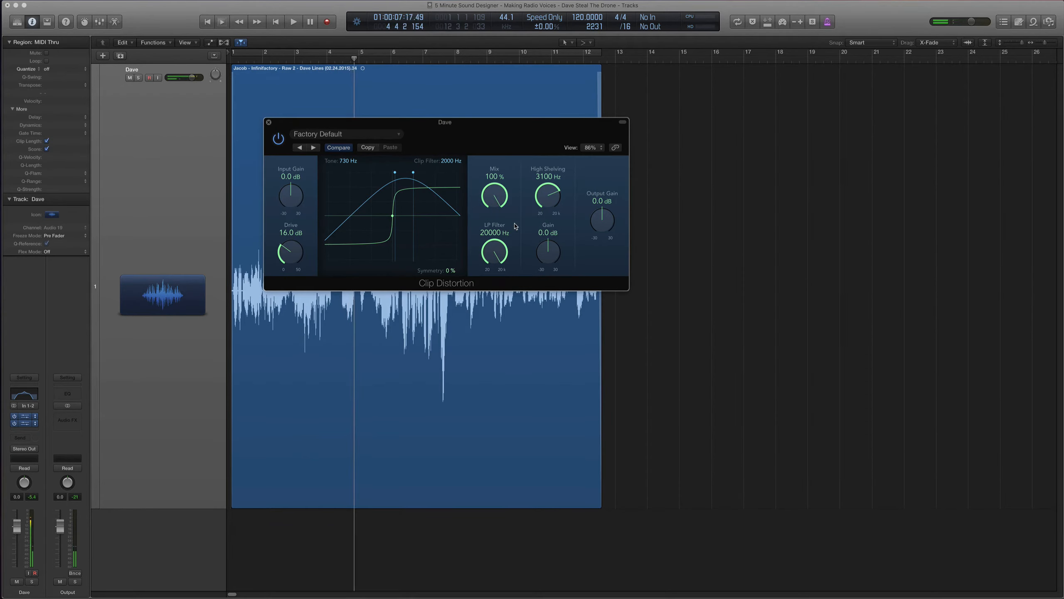